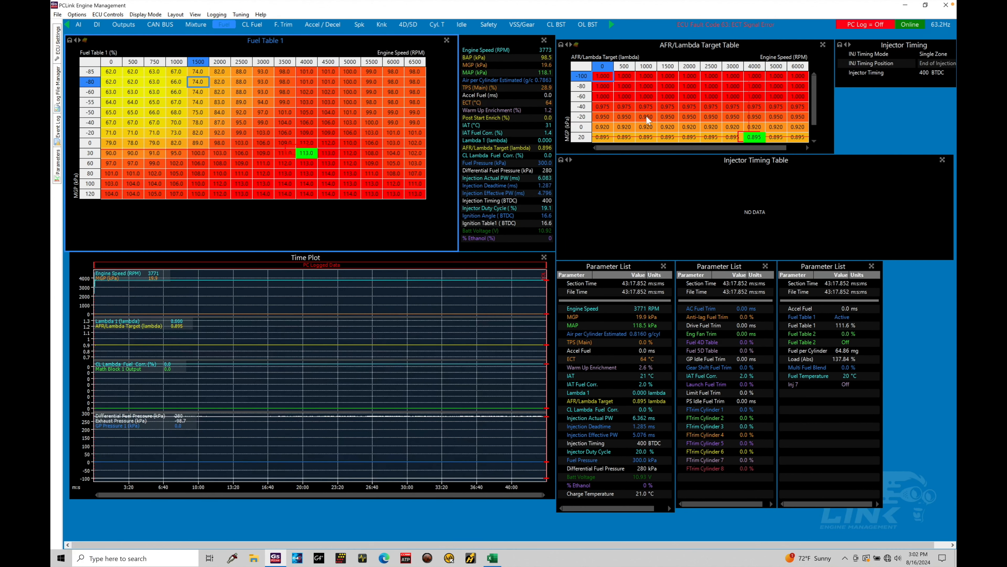
Open the launch control page and set Launch Mode to 3D Launch RPM Table, clearing the table to default values
{"action": "left_click", "coordinate": [612, 24]}
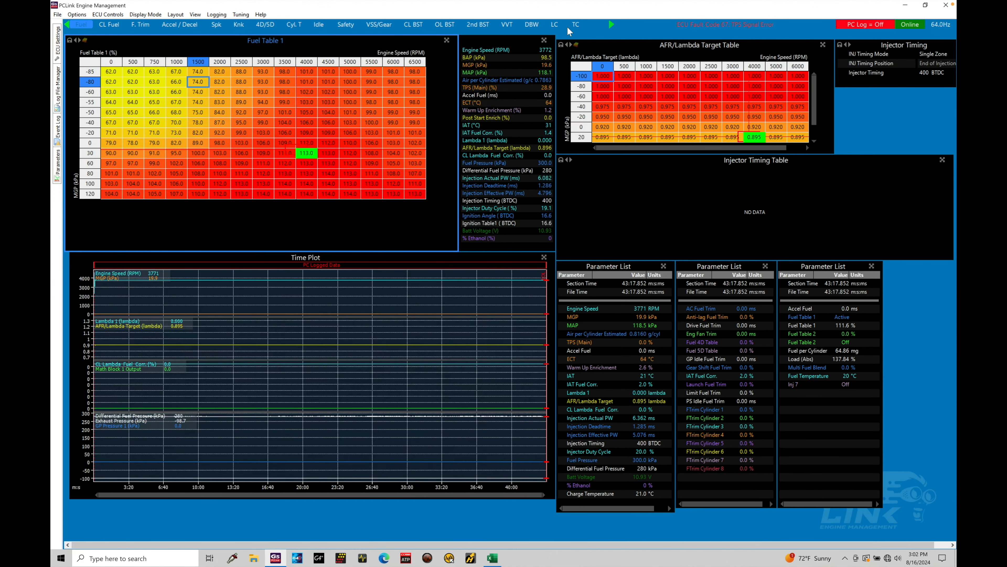
{"action": "left_click", "coordinate": [554, 25]}
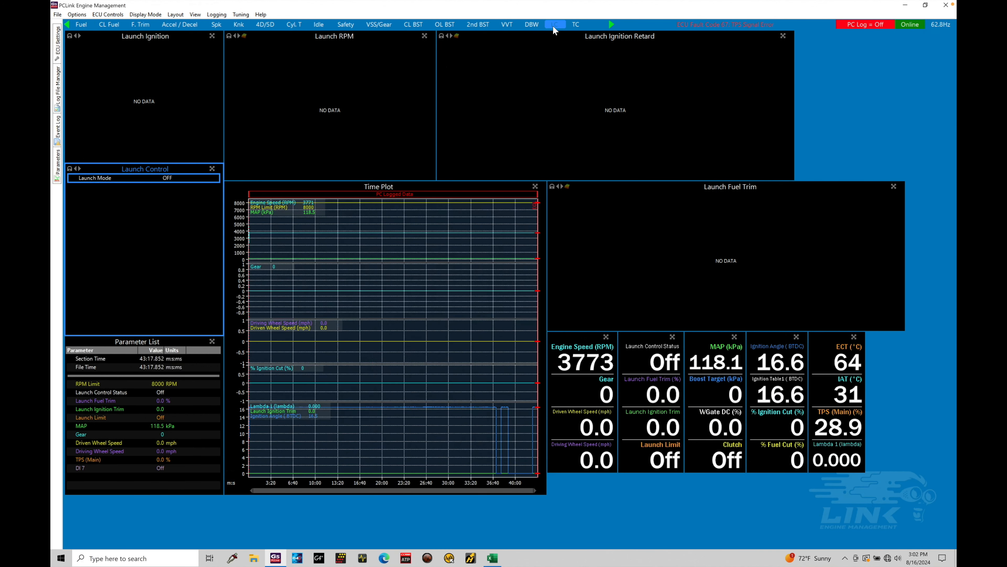
{"action": "double_click", "coordinate": [167, 178]}
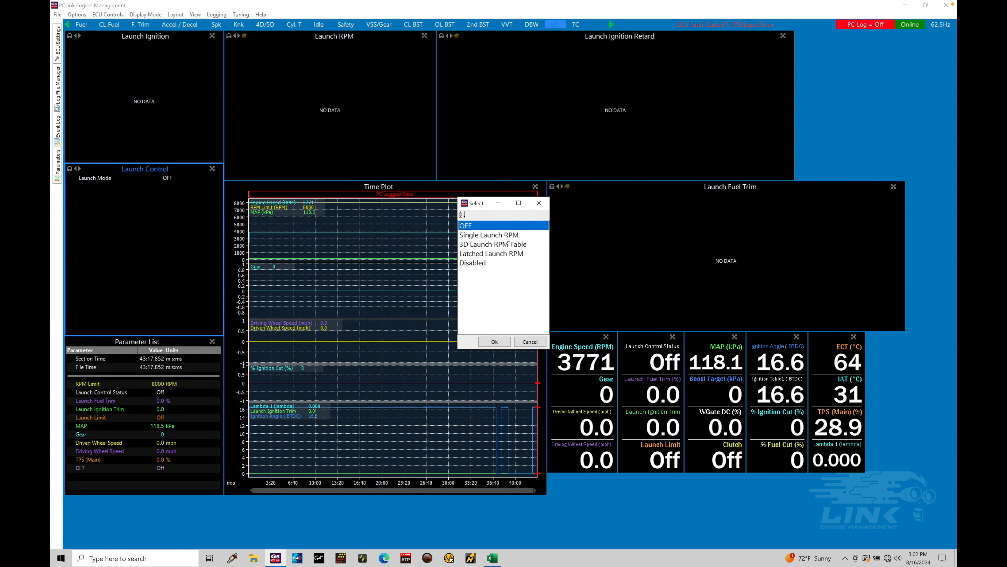
{"action": "left_click", "coordinate": [502, 244]}
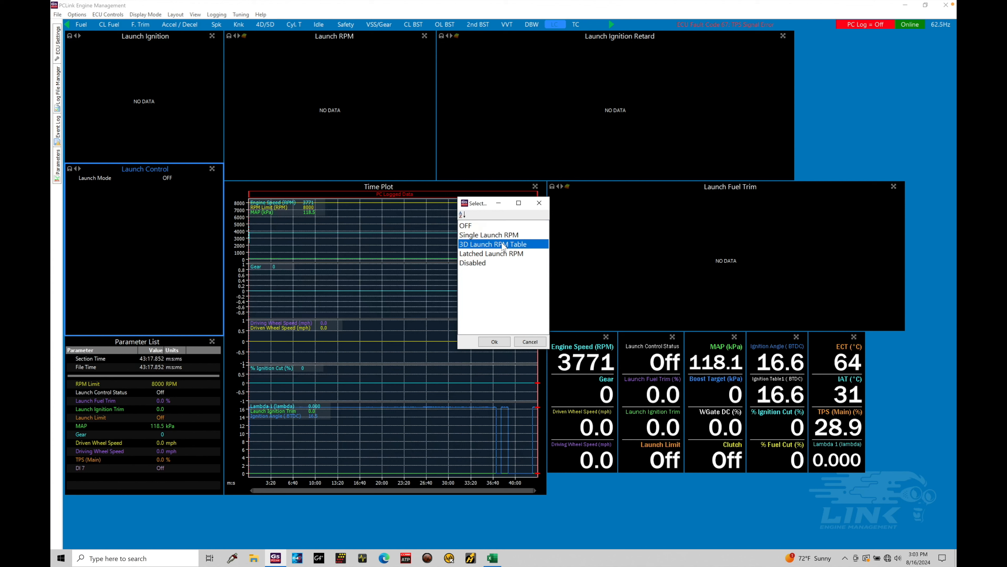
{"action": "left_click", "coordinate": [496, 341]}
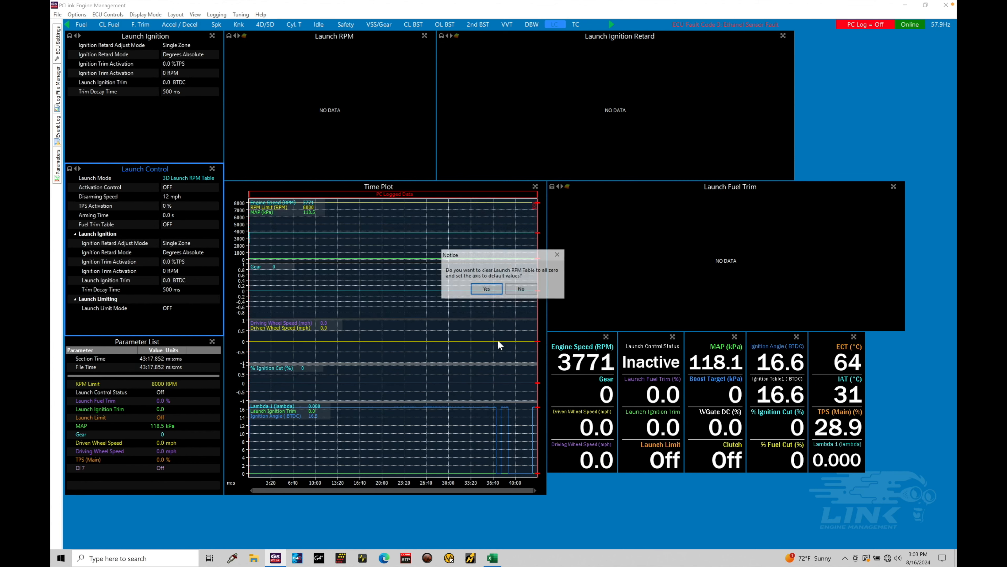
{"action": "left_click", "coordinate": [494, 290]}
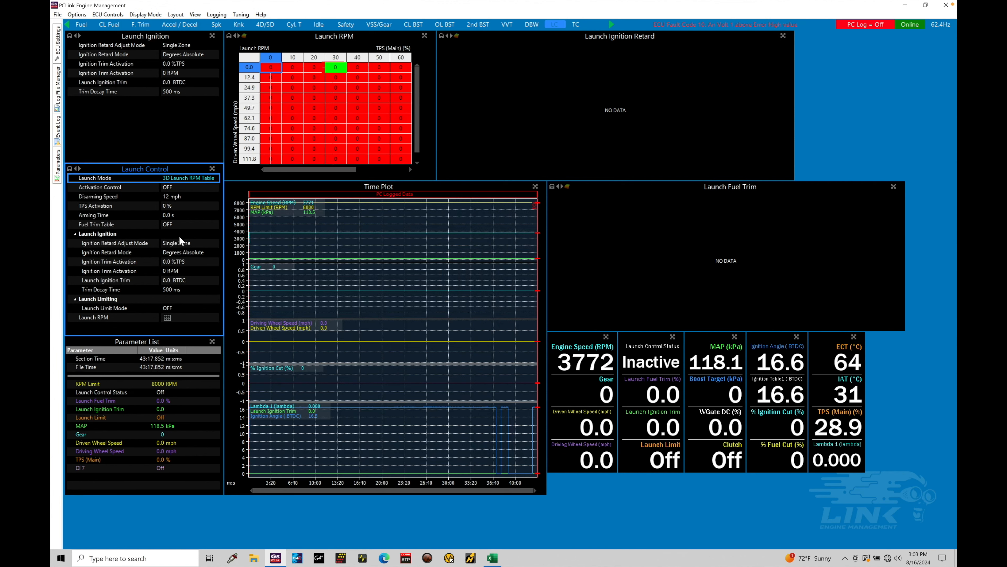
Set Activation Control to Always ON
{"action": "double_click", "coordinate": [175, 188]}
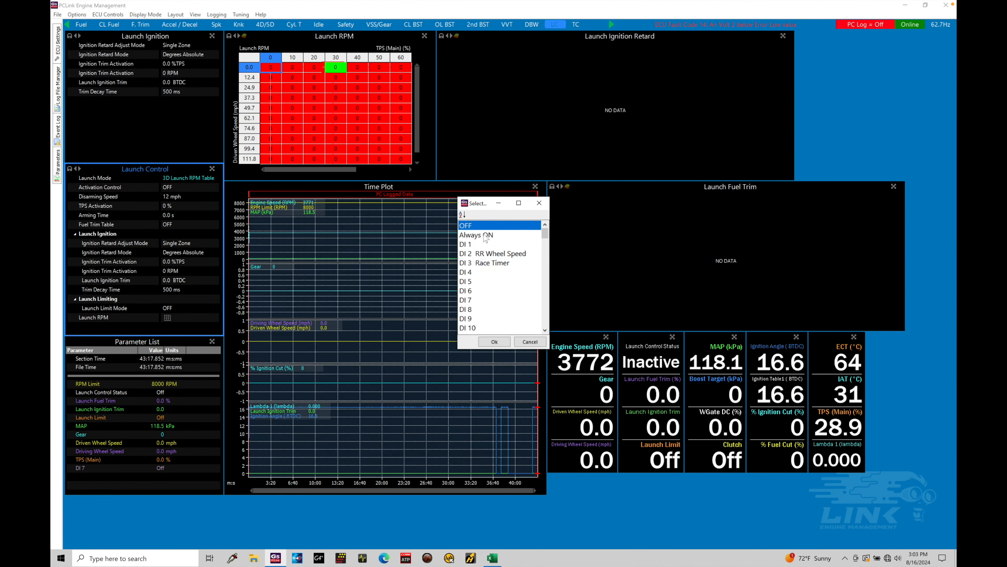
{"action": "left_click", "coordinate": [485, 236]}
{"action": "double_click", "coordinate": [484, 237]}
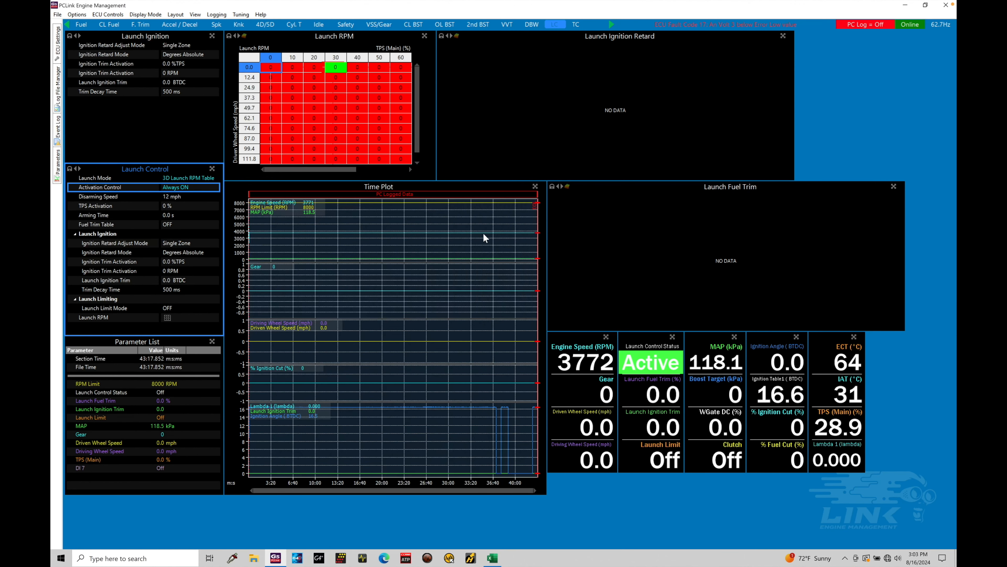
Set the Disarming Speed to 2 mph and review the wheel speed setup page before returning to launch control
{"action": "left_click", "coordinate": [196, 193]}
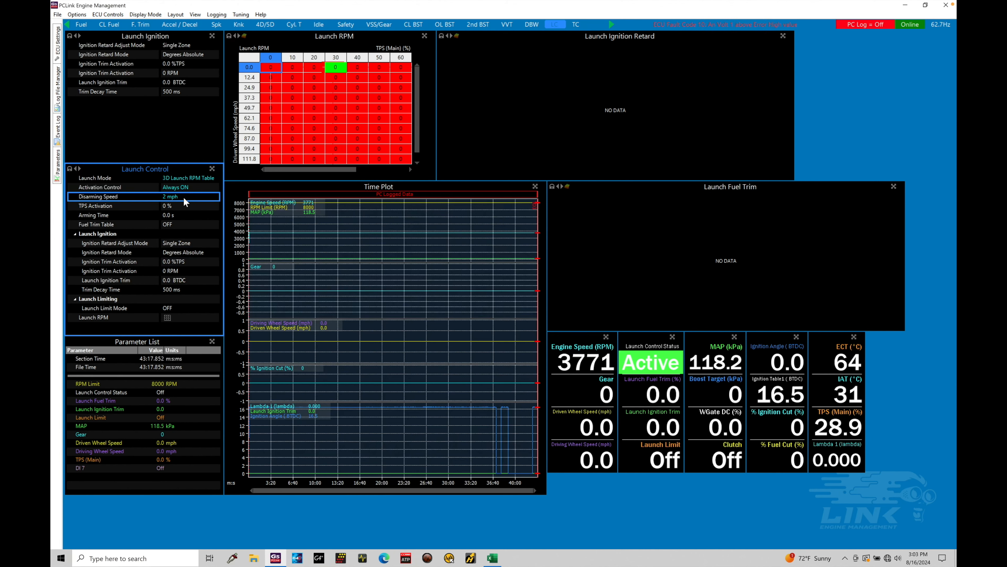
{"action": "left_click", "coordinate": [384, 24]}
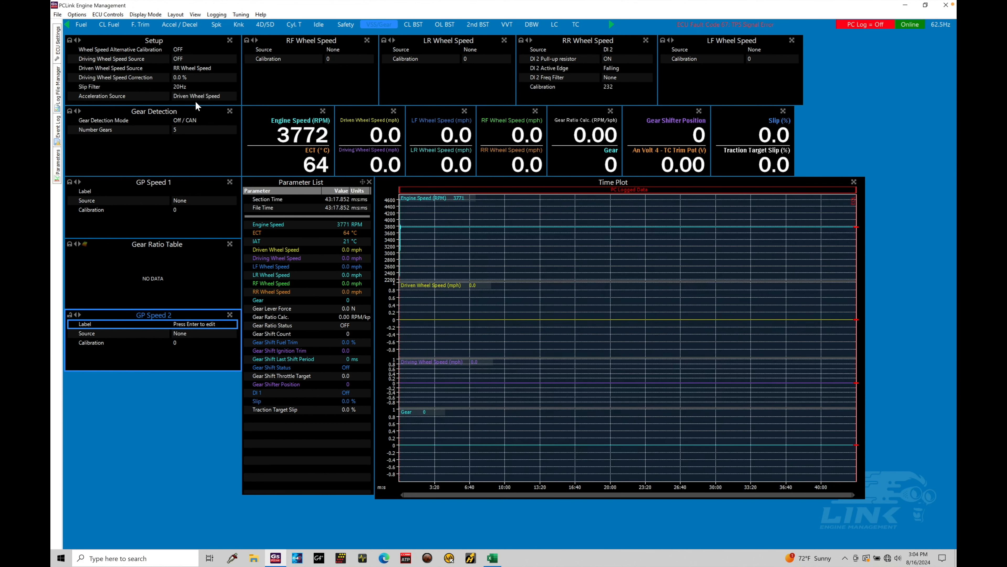
{"action": "left_click", "coordinate": [552, 24]}
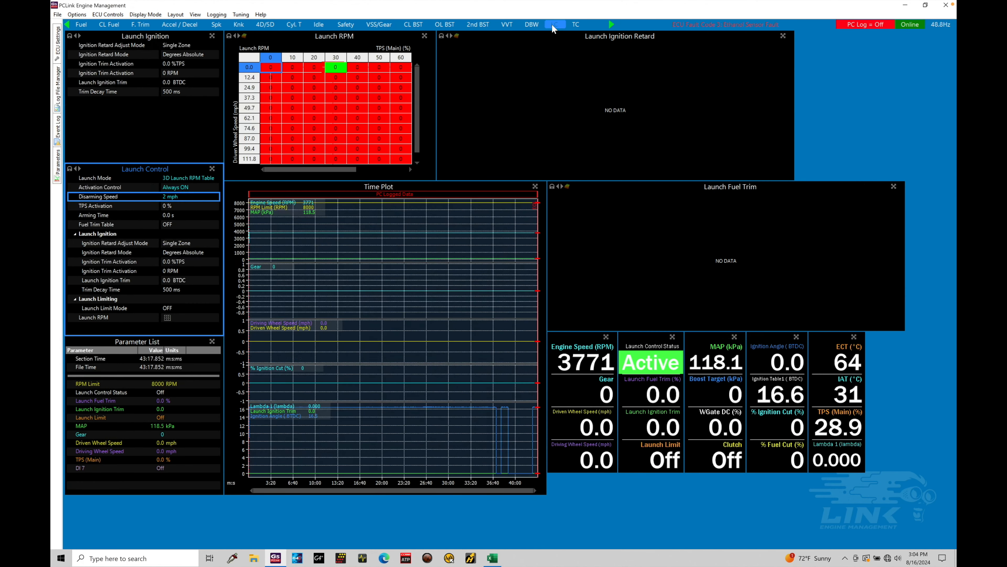
Set TPS Activation to 50 %
{"action": "left_click", "coordinate": [181, 205]}
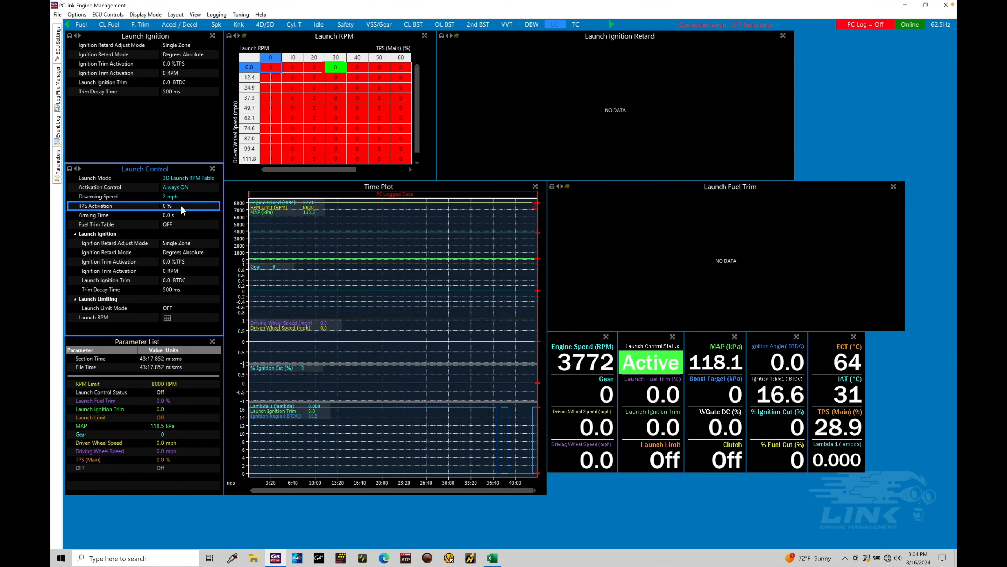
{"action": "type", "text": "50"}
{"action": "key", "text": "Return"}
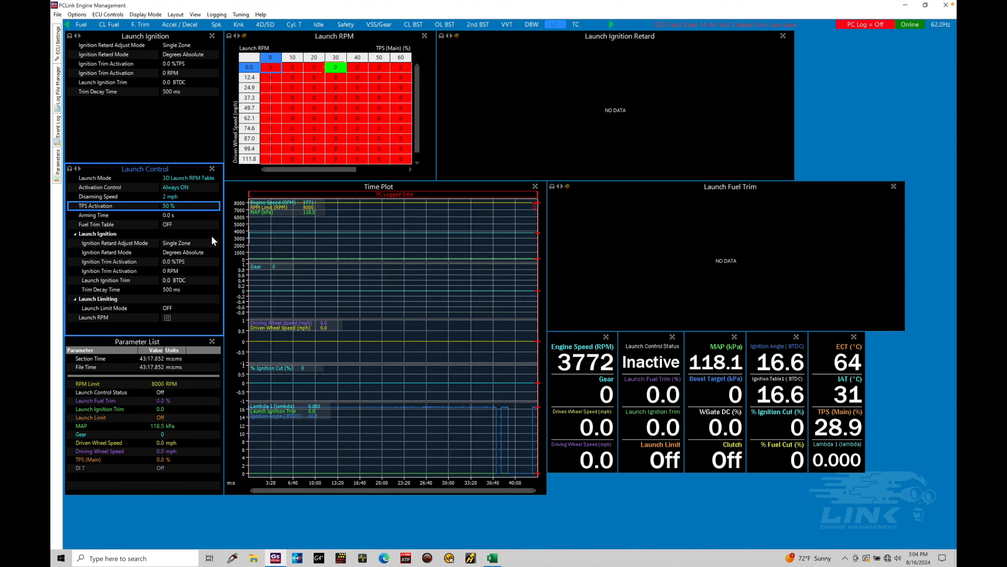
Turn the Fuel Trim Table on, clearing it to default values, and display it in the Launch Fuel Trim panel
{"action": "left_click", "coordinate": [187, 199]}
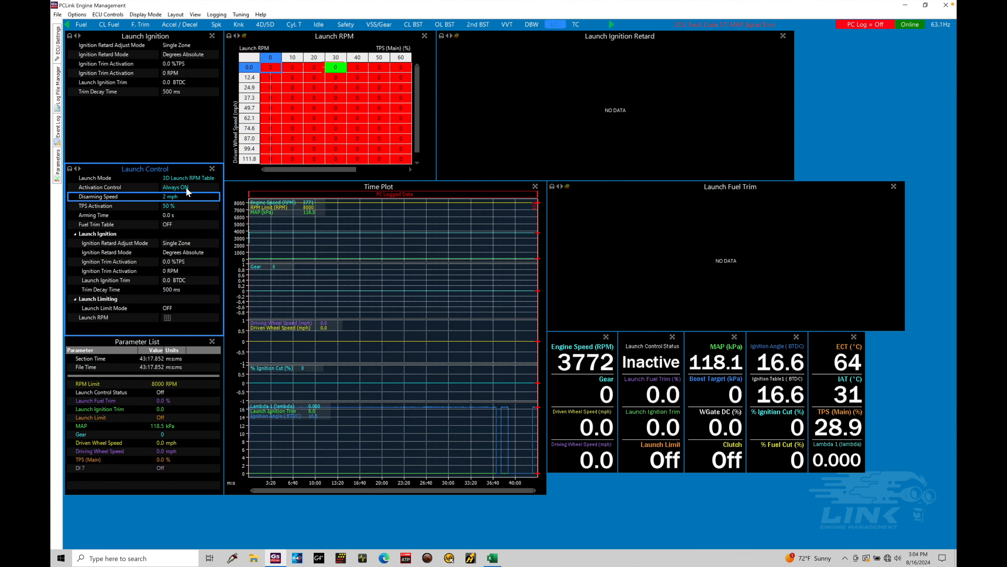
{"action": "left_click", "coordinate": [190, 216]}
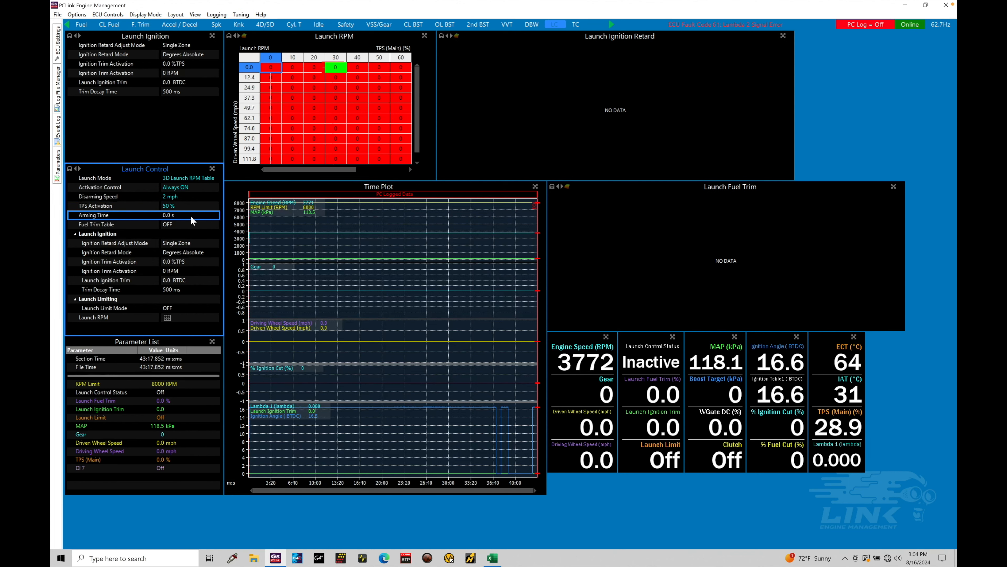
{"action": "left_click", "coordinate": [189, 224]}
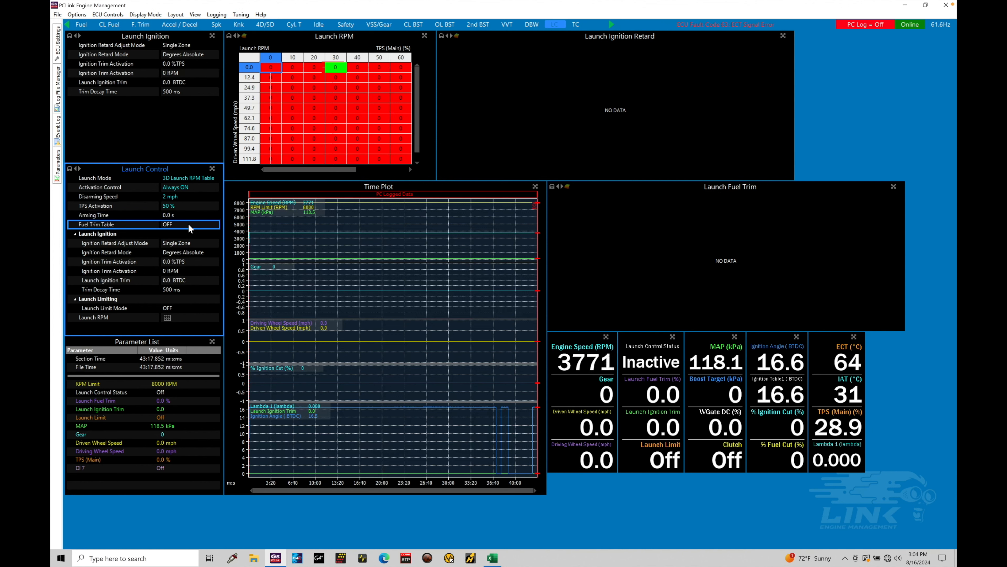
{"action": "double_click", "coordinate": [188, 224]}
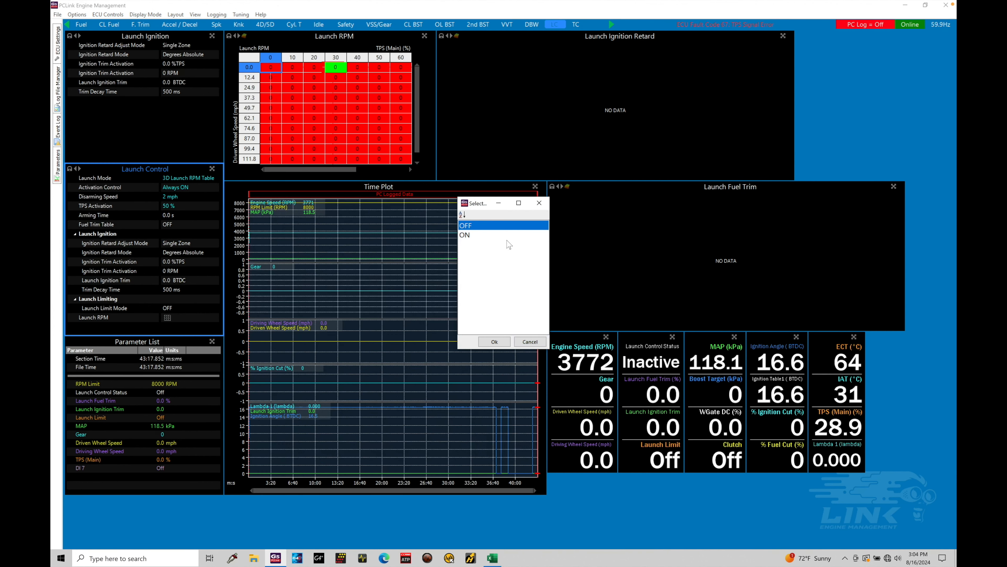
{"action": "double_click", "coordinate": [494, 235]}
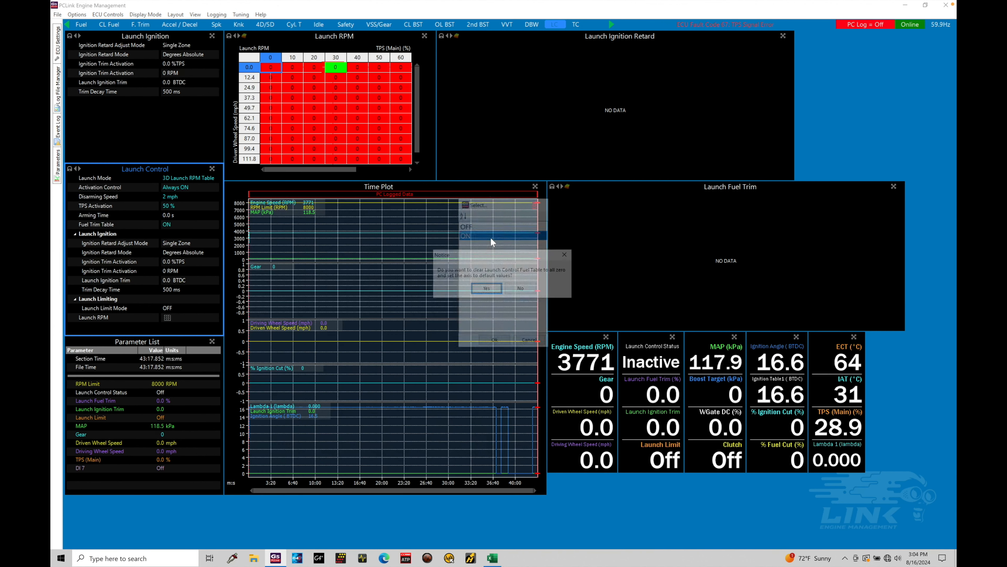
{"action": "left_click", "coordinate": [485, 290]}
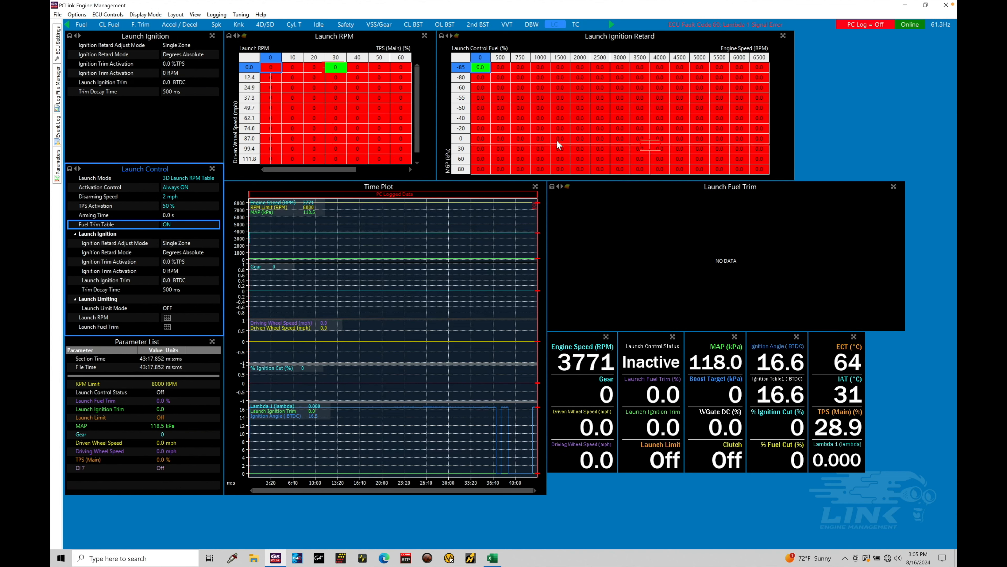
{"action": "left_click", "coordinate": [553, 185]}
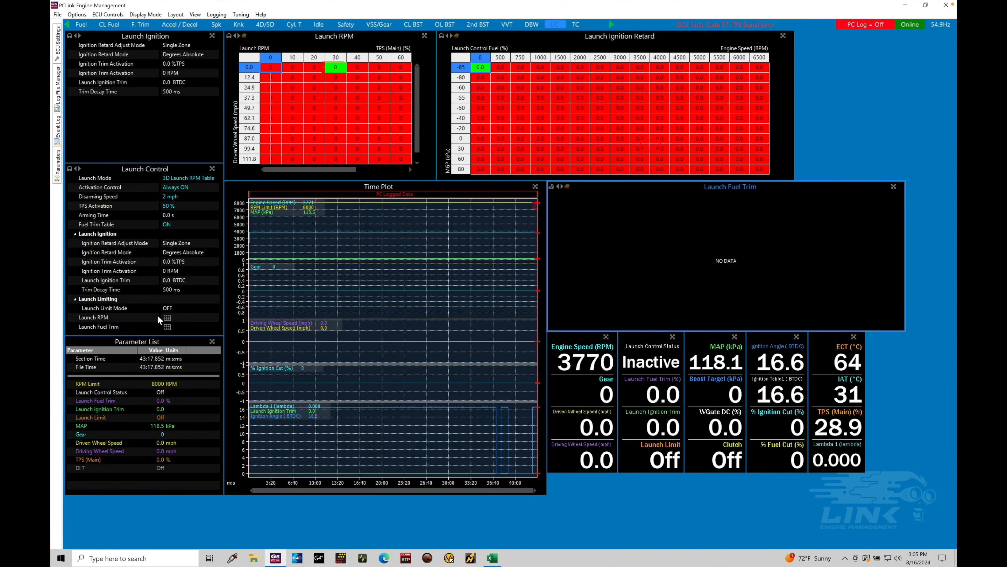
{"action": "left_click", "coordinate": [167, 327]}
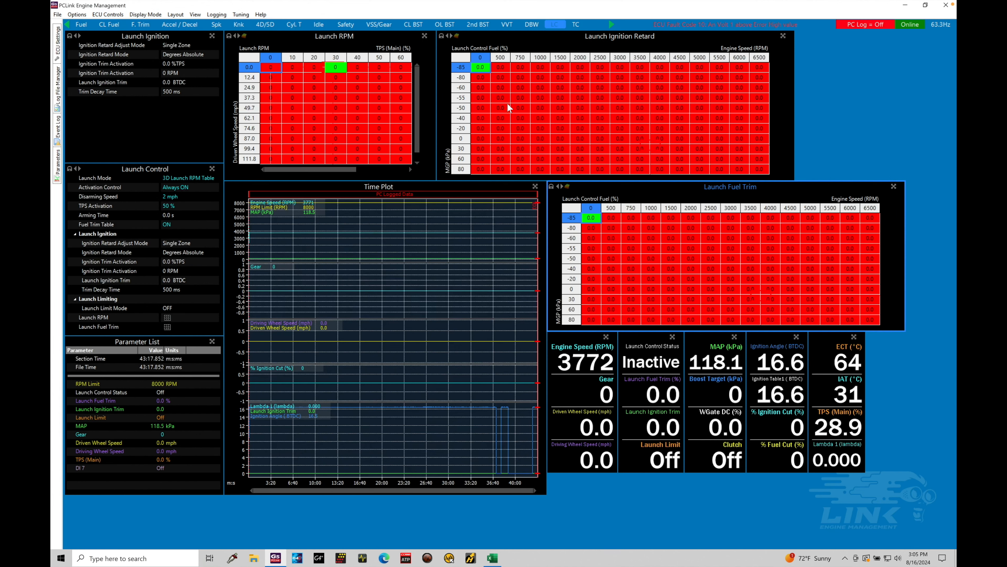
Set Ignition Retard Adjust Mode to Table, clearing it to defaults, and display the launch ignition retard table in its panel
{"action": "left_click", "coordinate": [442, 38]}
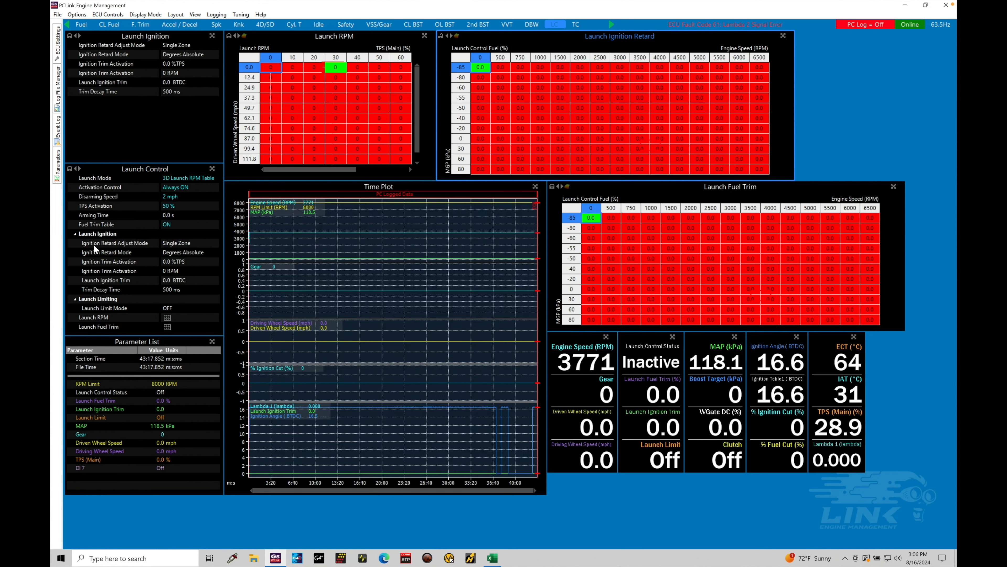
{"action": "left_click", "coordinate": [178, 243]}
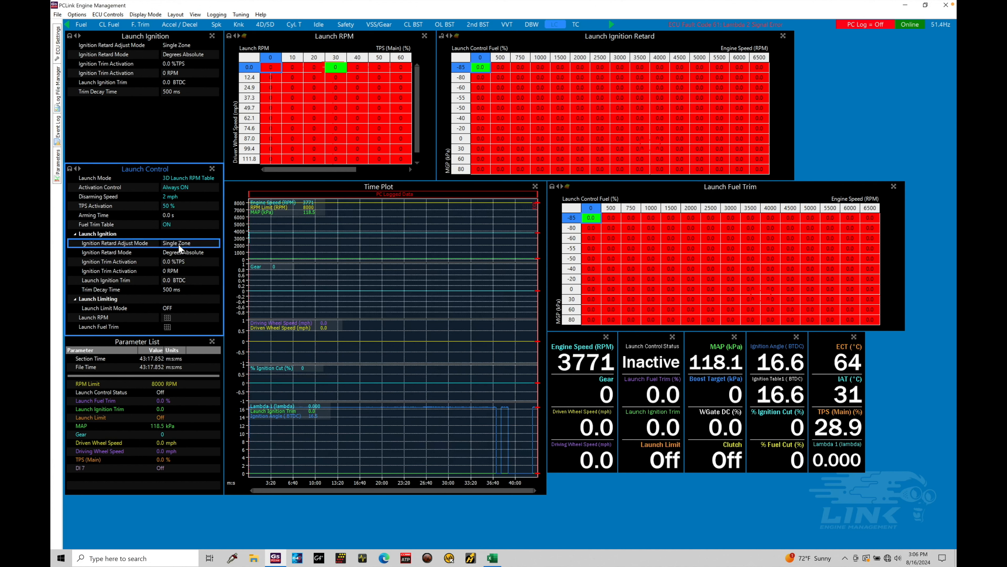
{"action": "double_click", "coordinate": [177, 243]}
{"action": "left_click", "coordinate": [469, 235]}
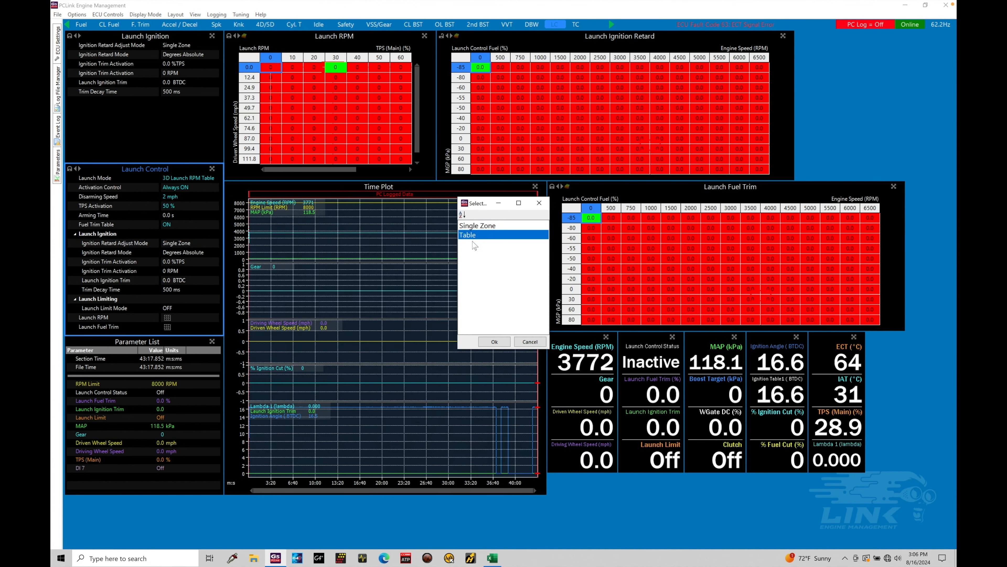
{"action": "left_click", "coordinate": [495, 341]}
{"action": "left_click", "coordinate": [487, 289]}
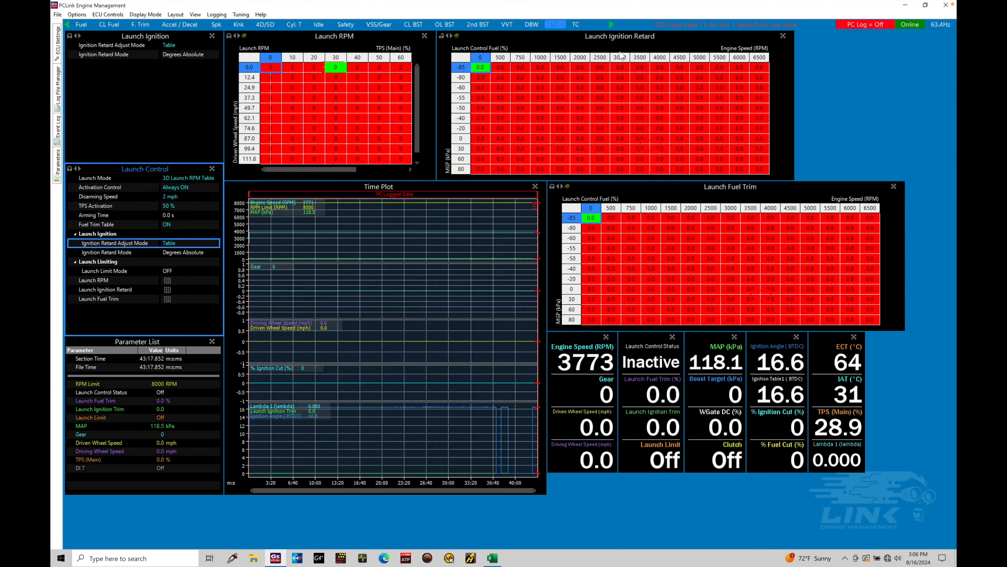
{"action": "left_click", "coordinate": [167, 290]}
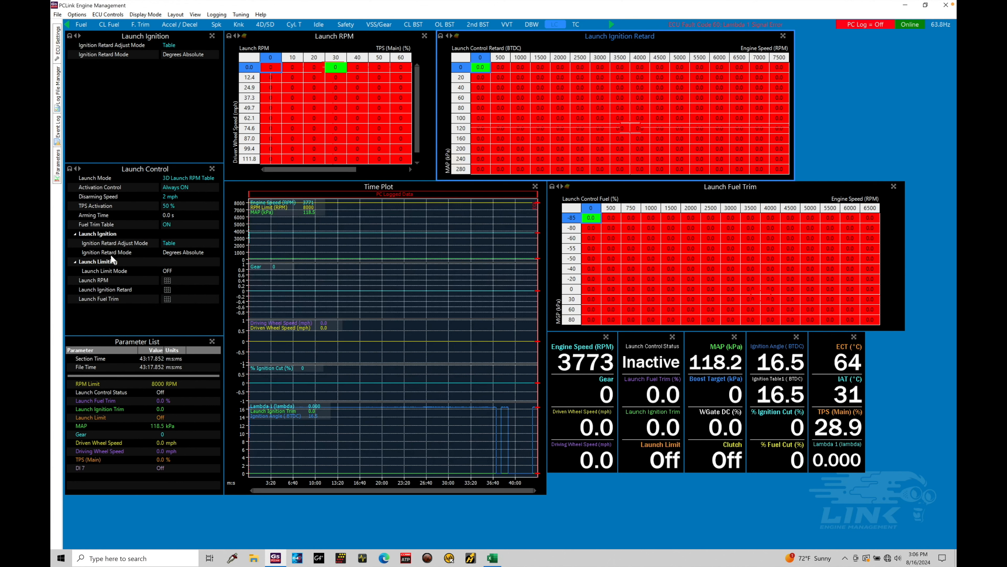
Compare the Ignition Retard Mode options and keep Degrees Absolute selected
{"action": "double_click", "coordinate": [190, 256]}
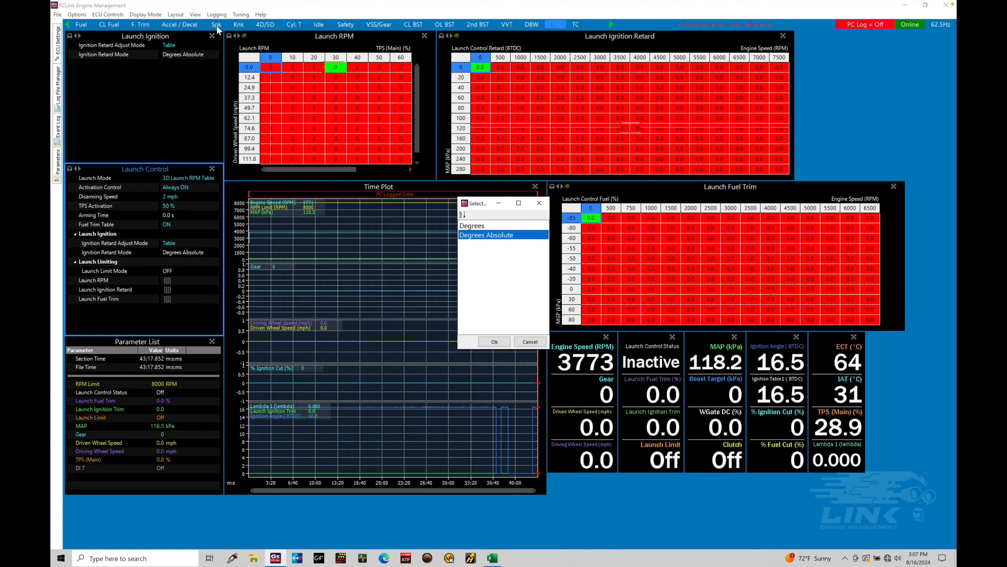
{"action": "left_click", "coordinate": [471, 226]}
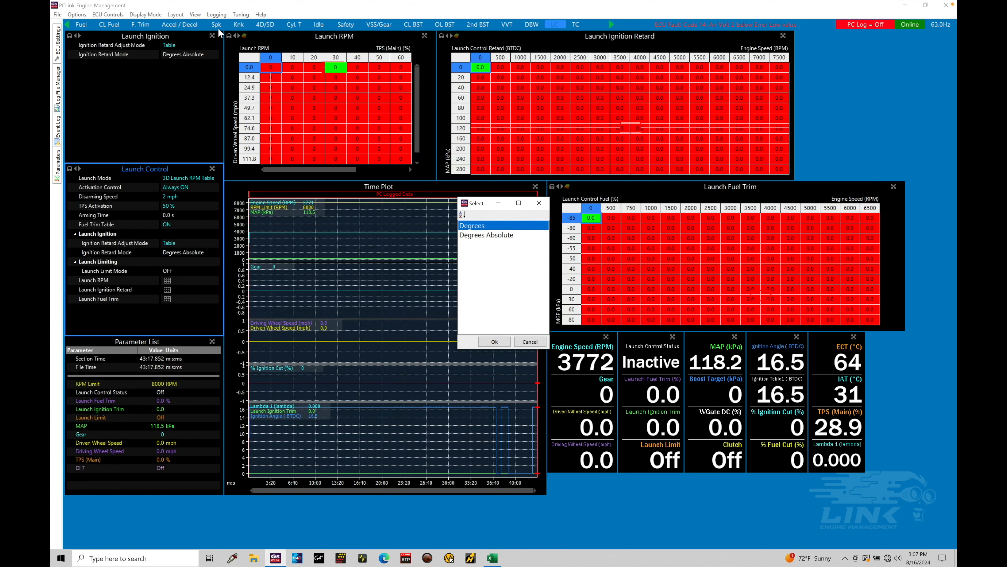
{"action": "left_click", "coordinate": [498, 237]}
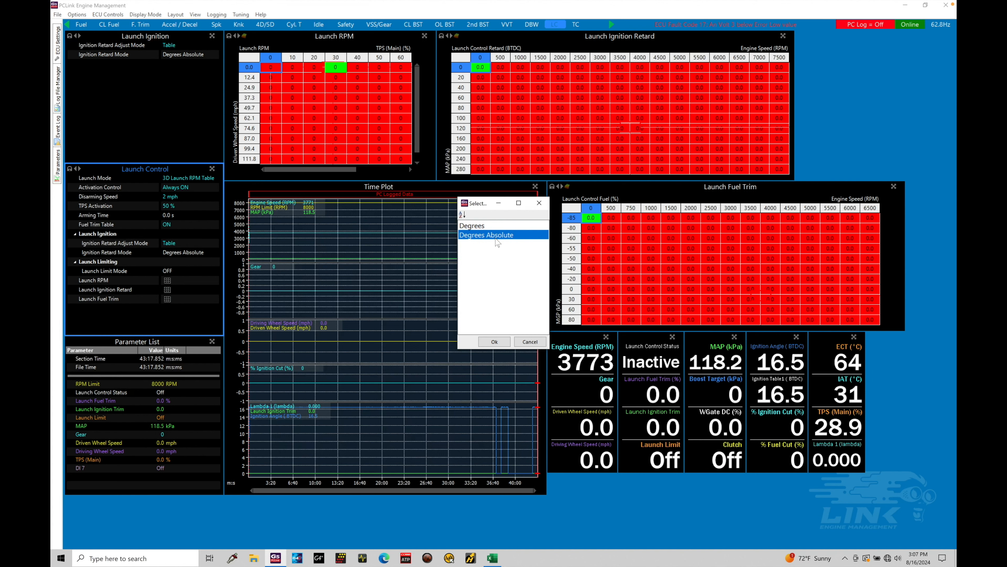
{"action": "left_click", "coordinate": [498, 226]}
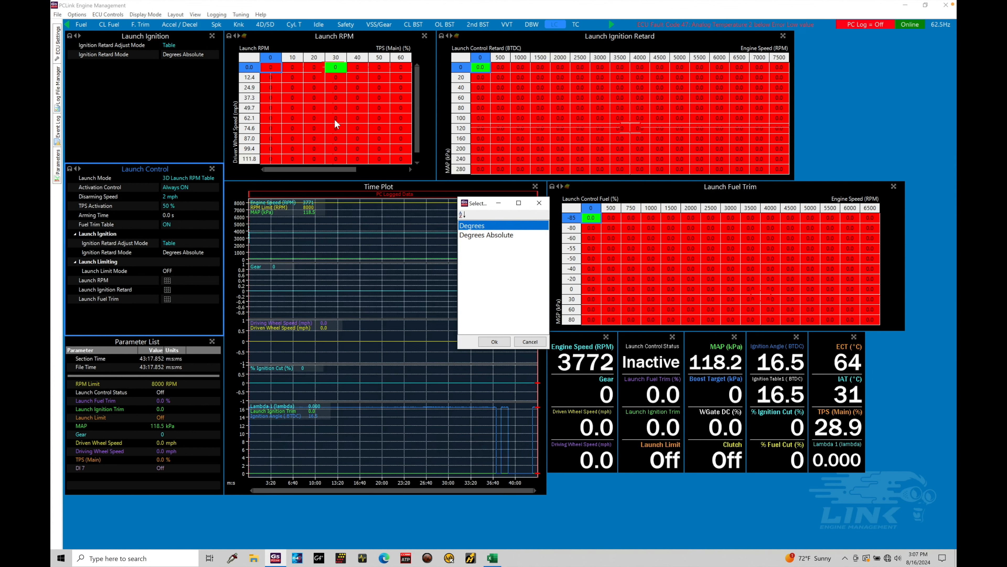
{"action": "left_click", "coordinate": [508, 237]}
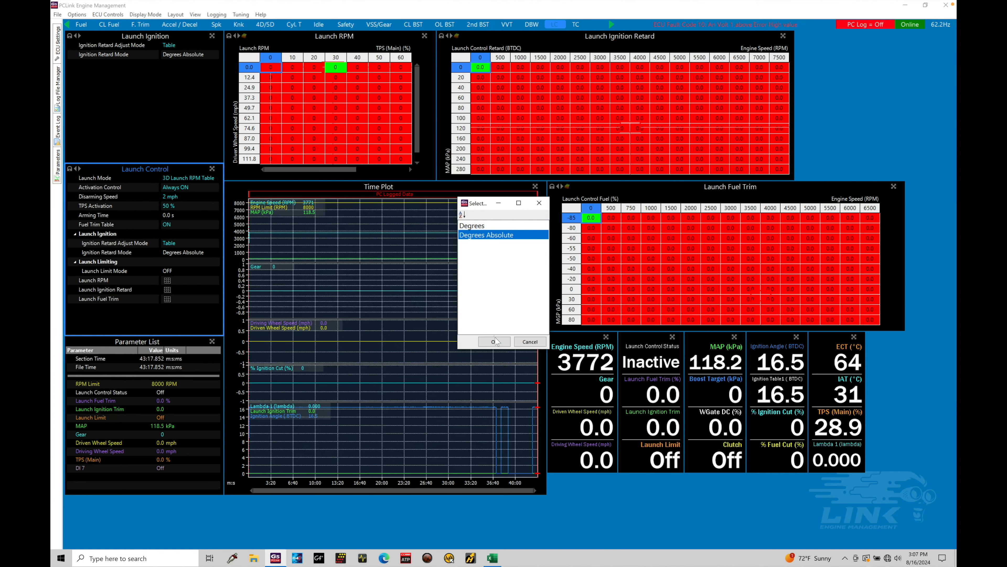
{"action": "left_click", "coordinate": [494, 342]}
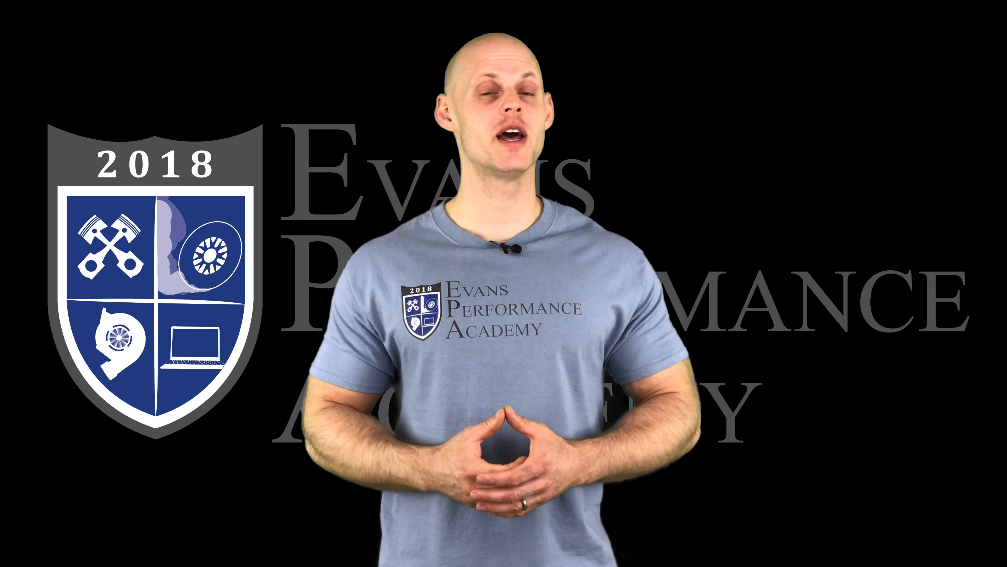